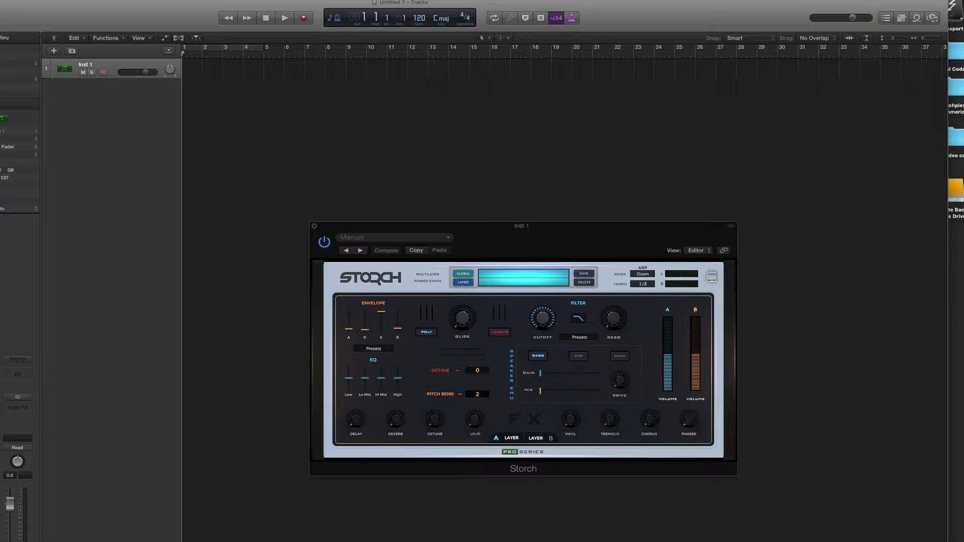
Step: Check Storch's current library path in its about panel, then close the panel
click(375, 279)
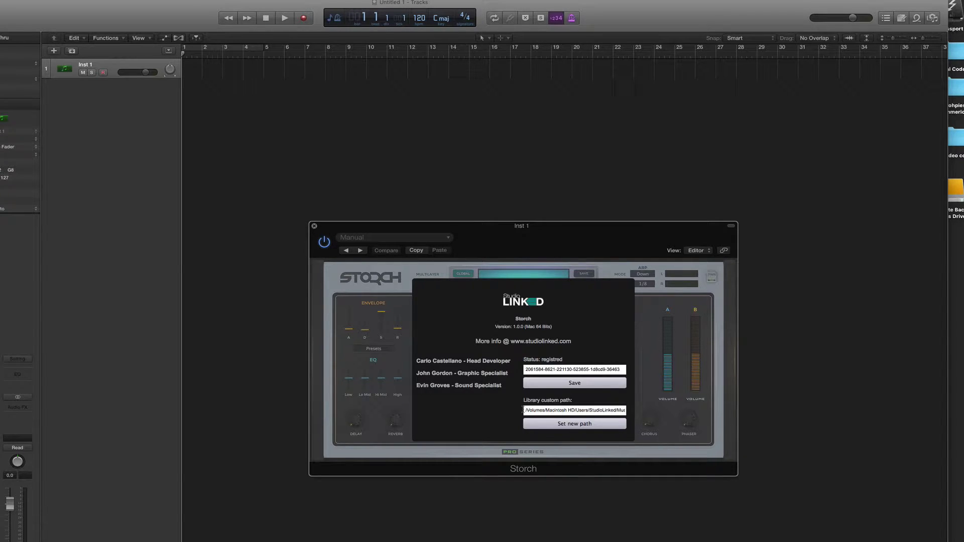
click(551, 412)
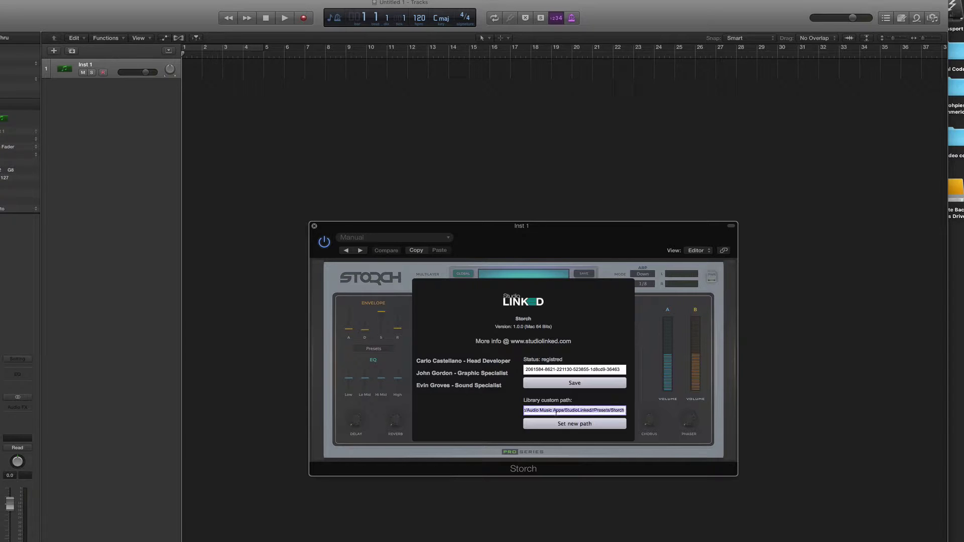
click(624, 401)
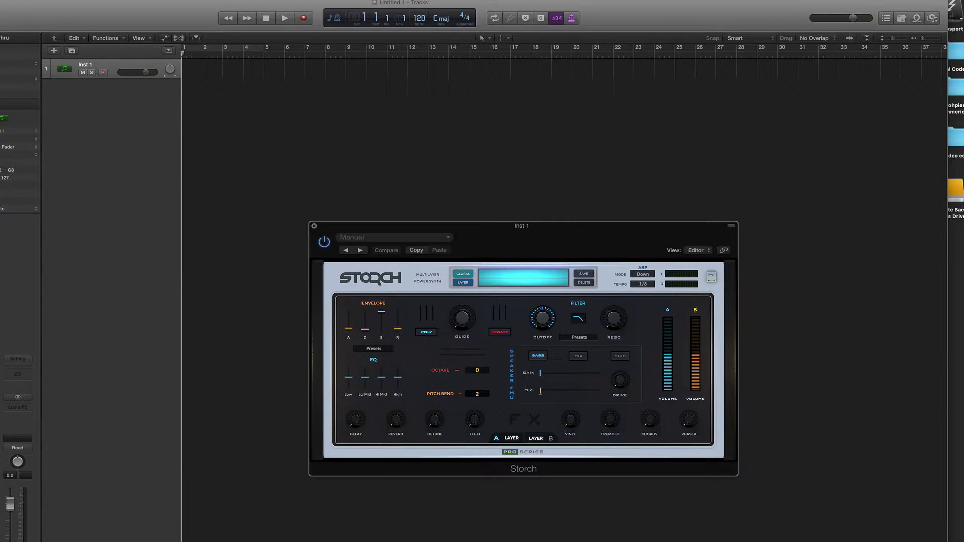
mouse_move(292, 13)
mouse_down()
mouse_move(293, 63)
mouse_move(293, 2)
mouse_up()
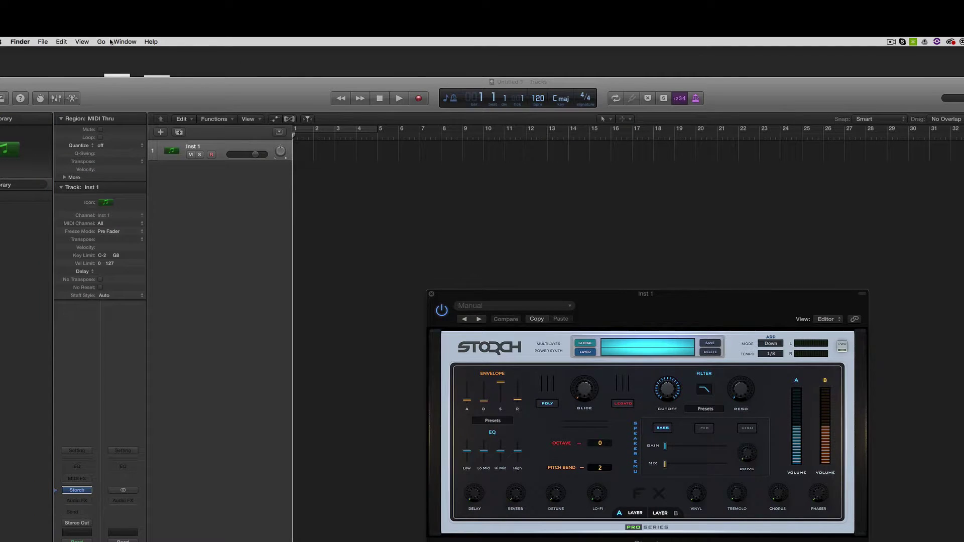
Step: In Finder, go from Home through Music and Audio Music Apps to StudioLinked's Presets/Storch
click(103, 42)
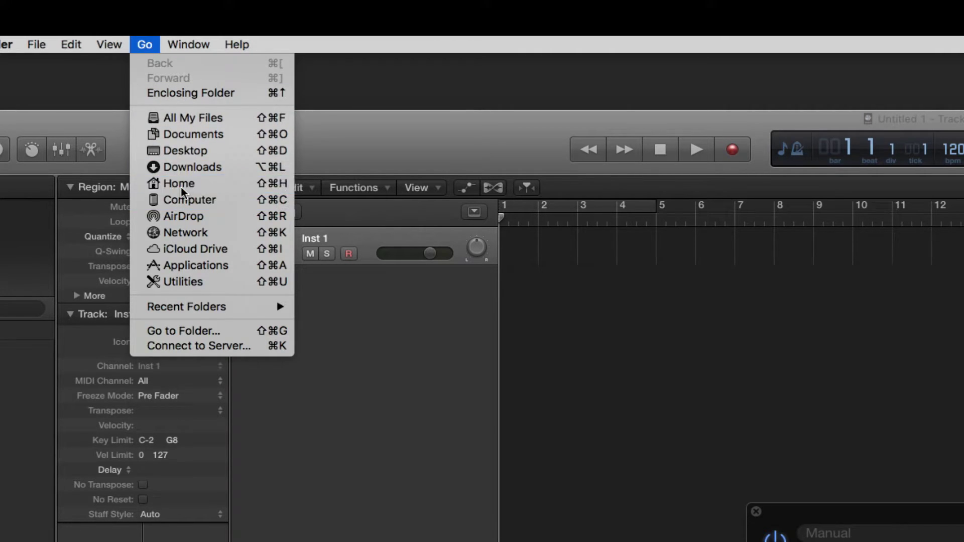
click(179, 187)
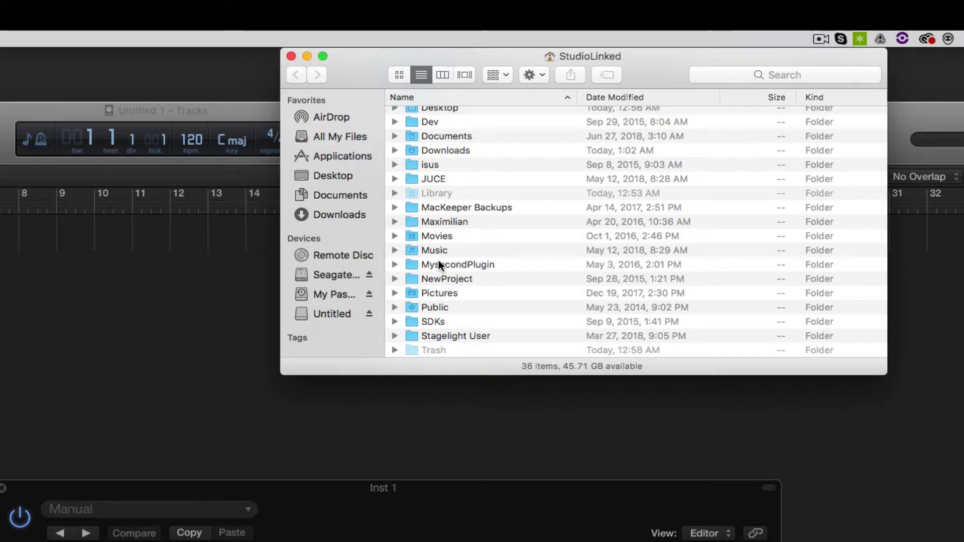
double_click(437, 250)
double_click(439, 129)
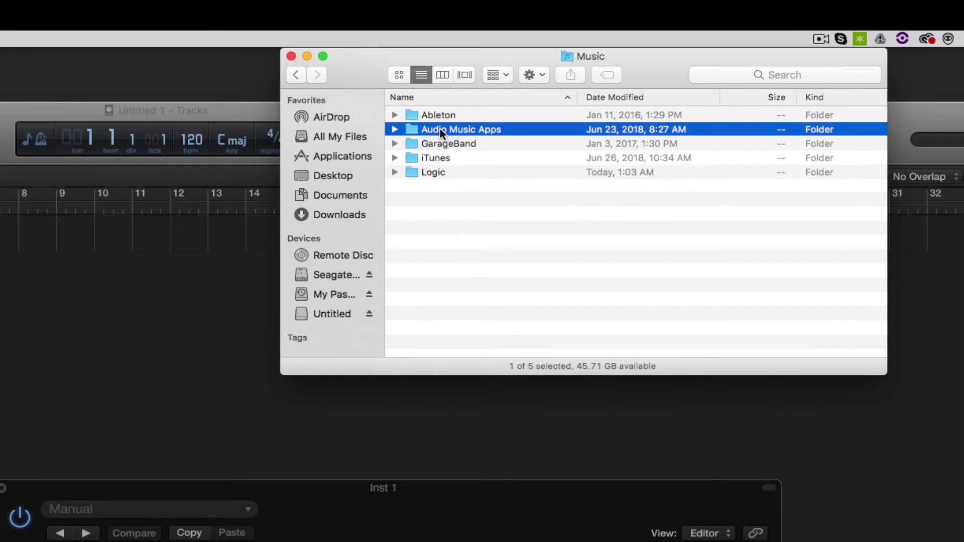
double_click(456, 257)
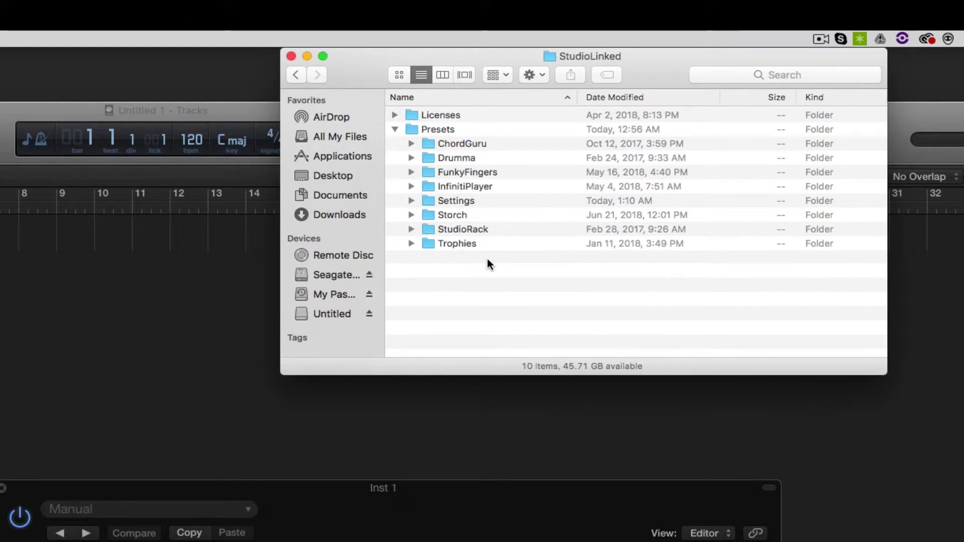
double_click(456, 216)
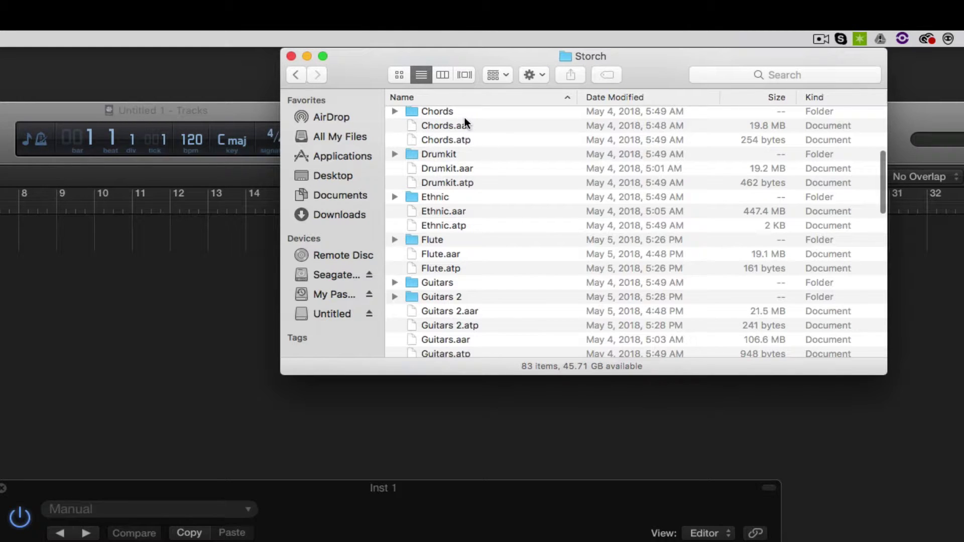
scroll(465, 118, down, 15)
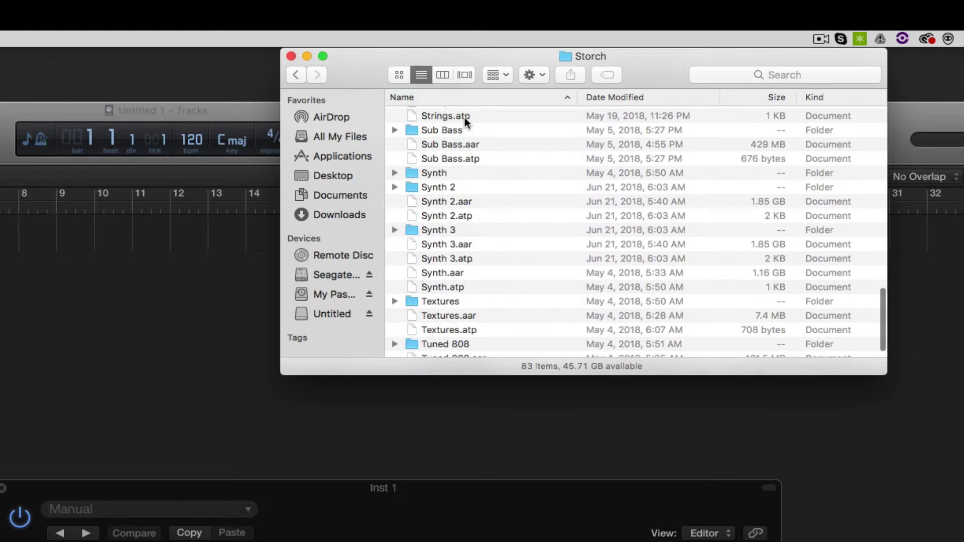
scroll(465, 118, up, 15)
click(295, 74)
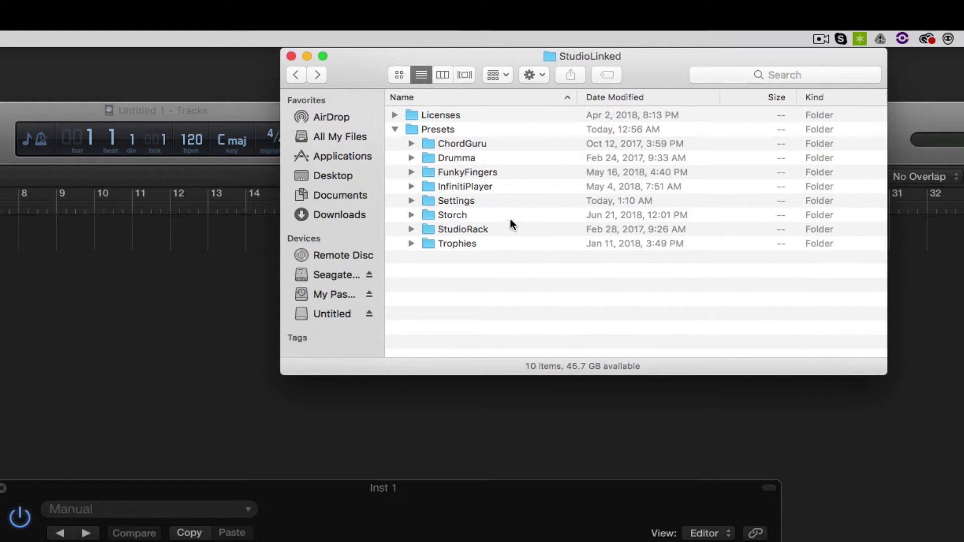
Step: Drag the Storch folder from StudioLinked Presets onto the My Passport Pro drive, copying 9.77 GB
click(448, 215)
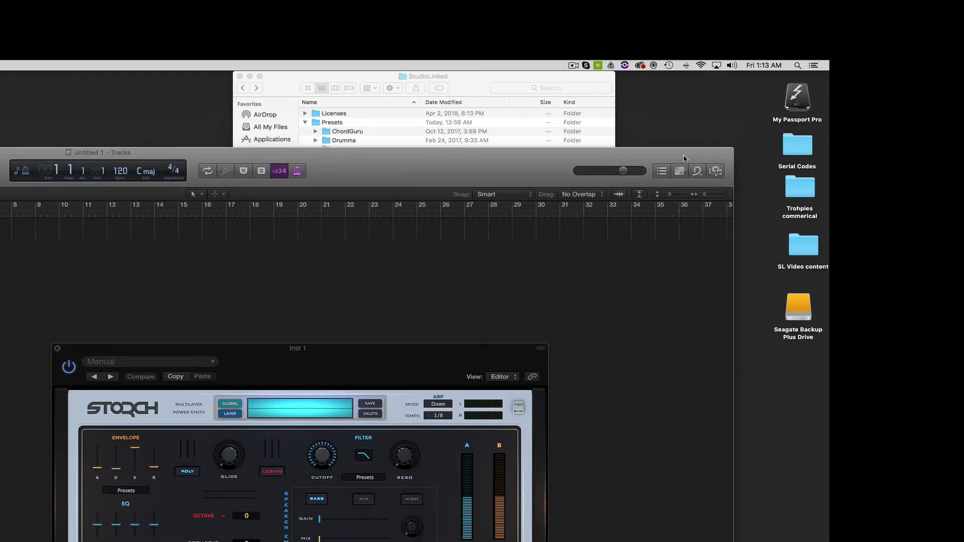
drag(656, 404, 76, 60)
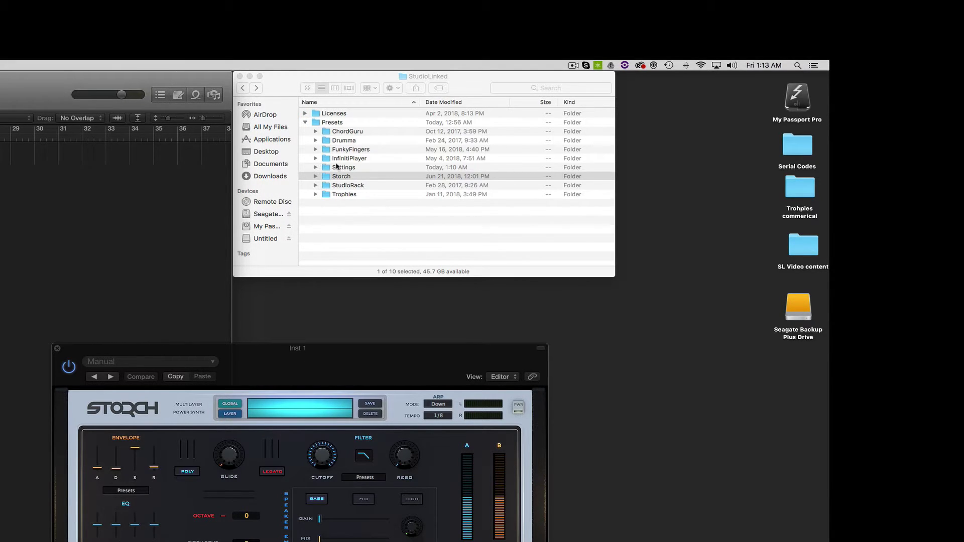
click(383, 178)
drag(366, 181, 798, 99)
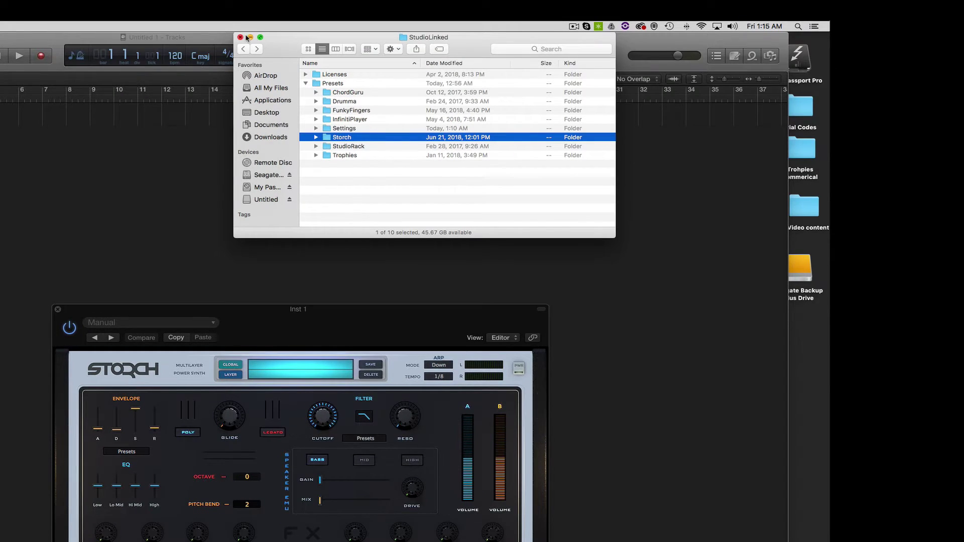
Step: Close Finder and edit Storch's library custom path to /Volumes/My Passport Pro/Storch
click(241, 38)
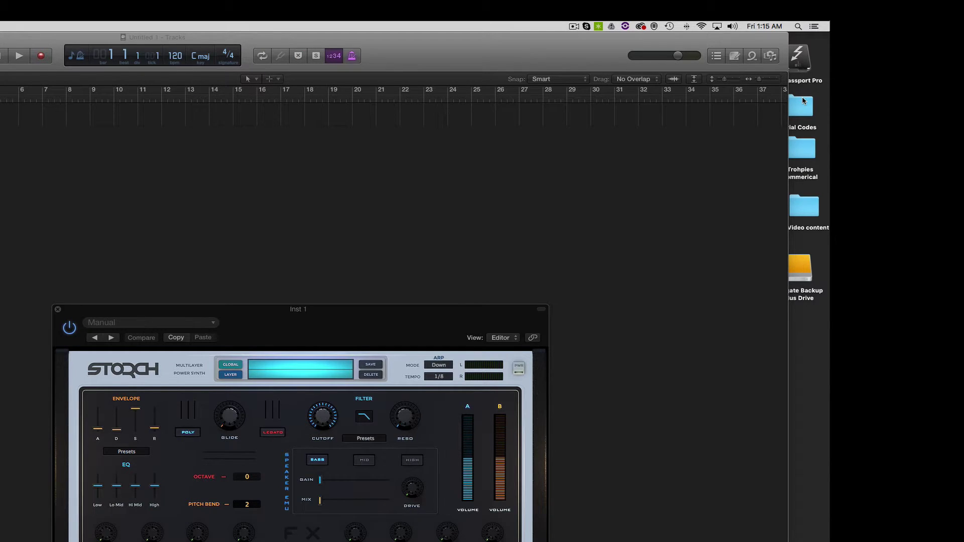
click(108, 371)
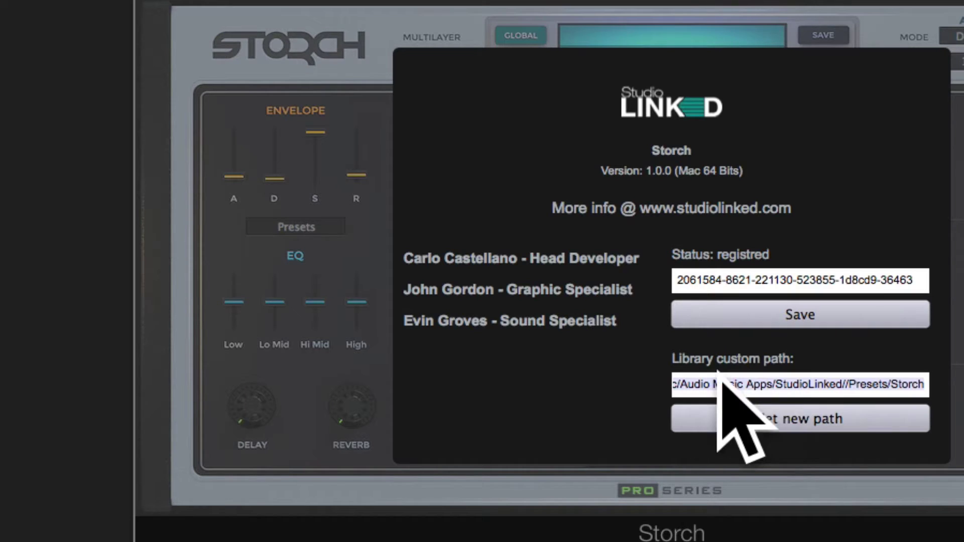
drag(681, 385, 646, 383)
click(738, 384)
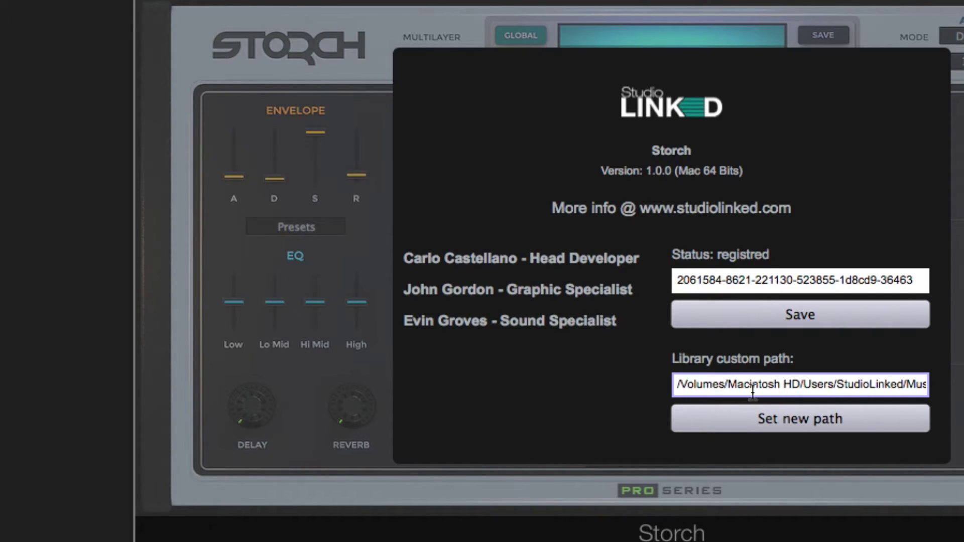
drag(729, 384, 915, 391)
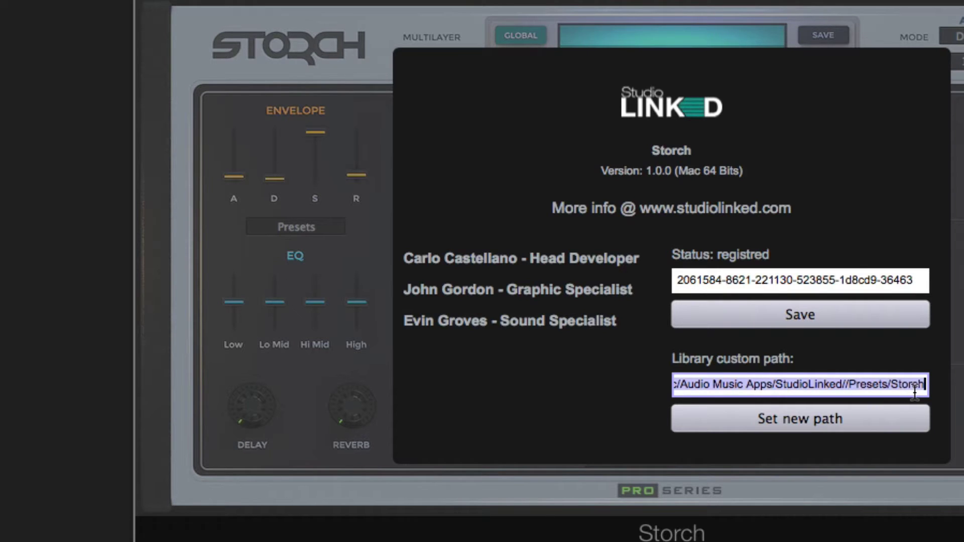
key(BackSpace)
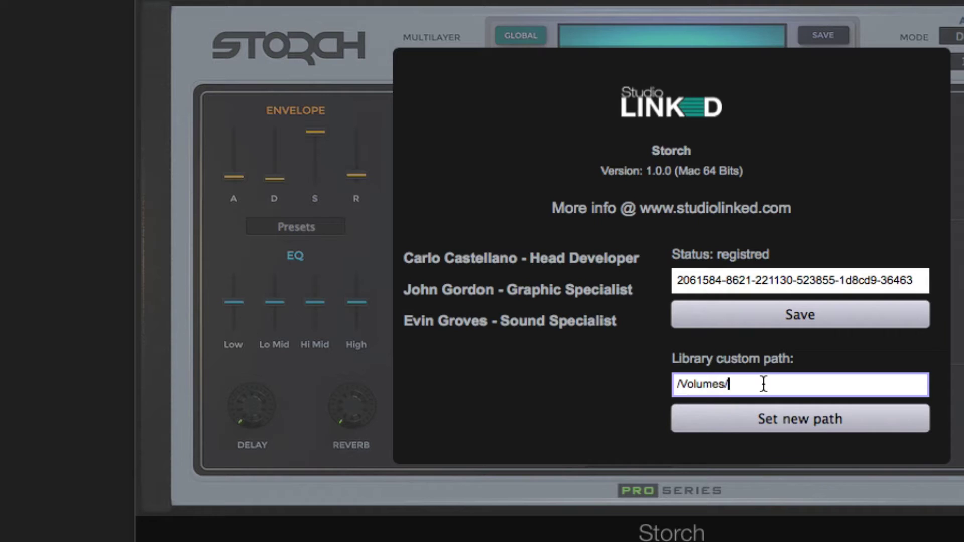
text(M)
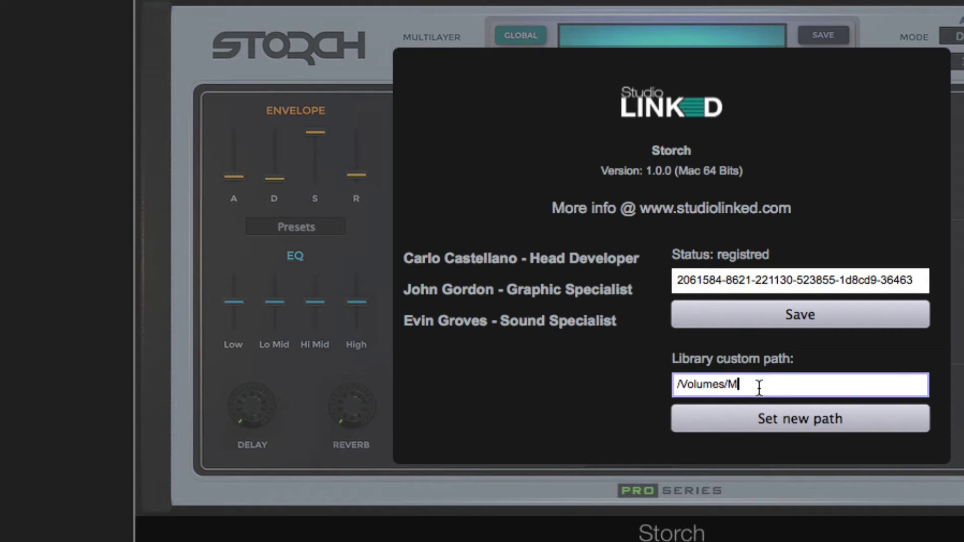
text(y Passport Pro/Storch)
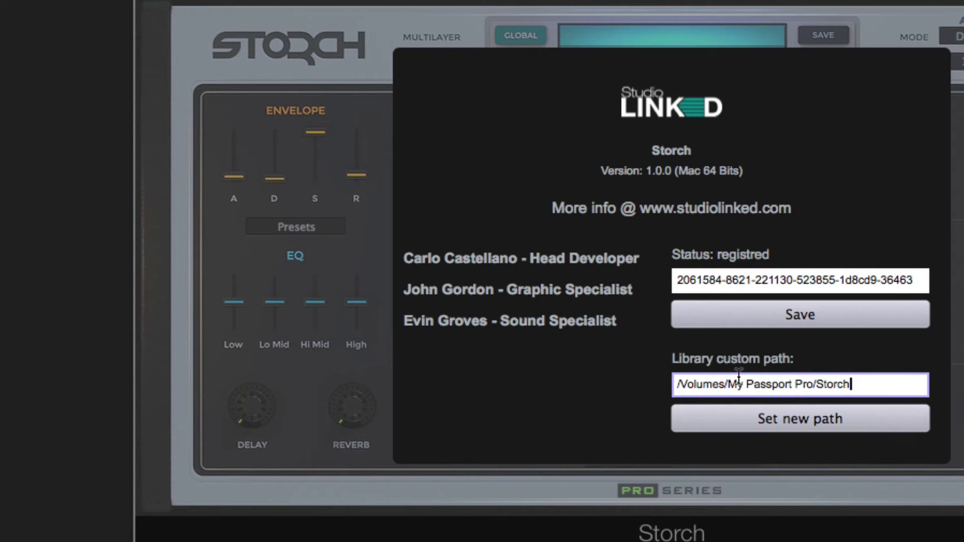
Step: Apply and confirm the new library path, then clear Storch from the instrument slot
click(770, 419)
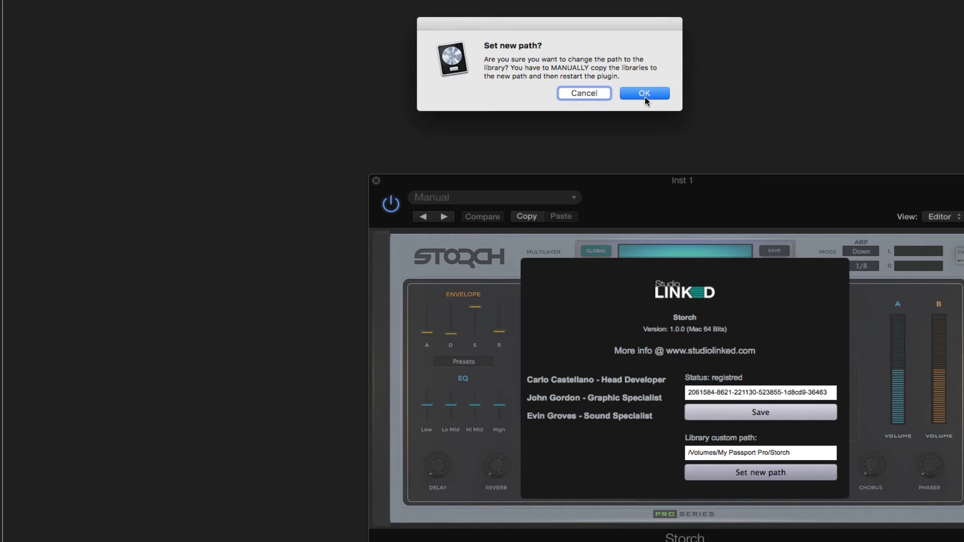
click(645, 94)
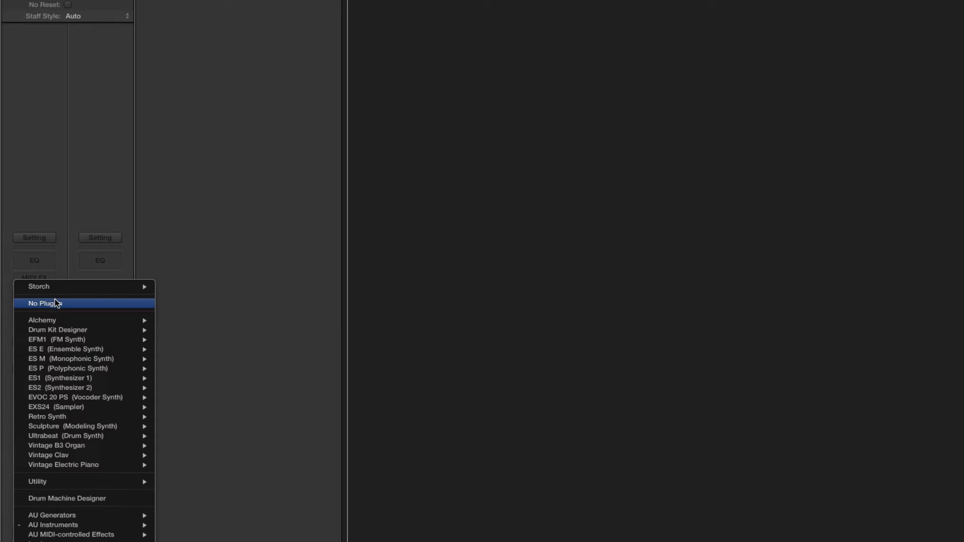
click(58, 303)
Step: Reinsert Storch from AU Instruments > StudioLinked on the Inst 1 slot
click(53, 295)
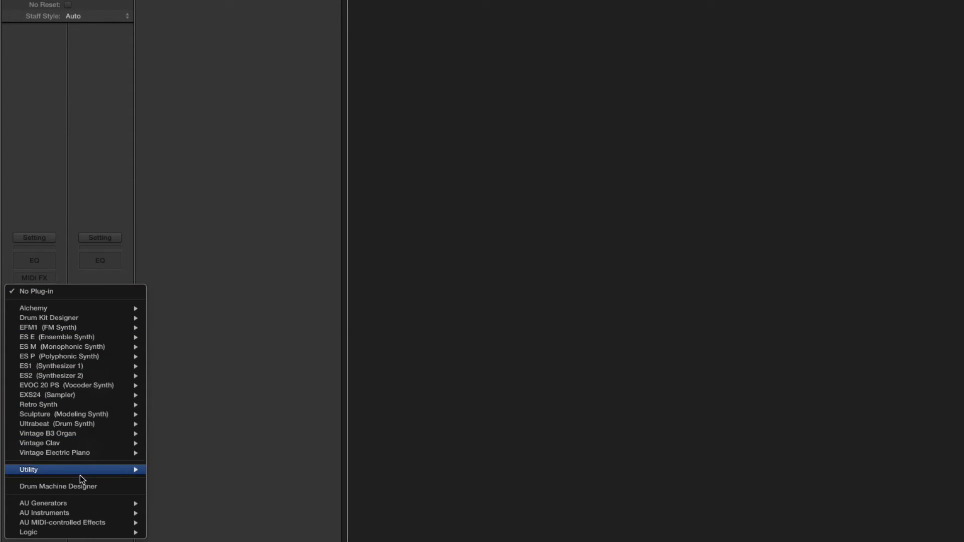
mouse_move(75, 513)
mouse_move(180, 525)
mouse_move(276, 534)
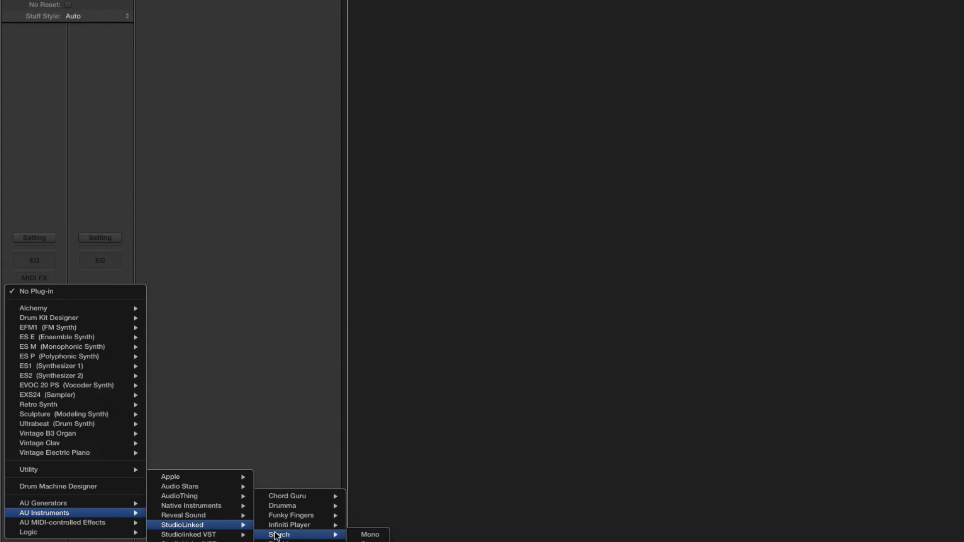
click(368, 535)
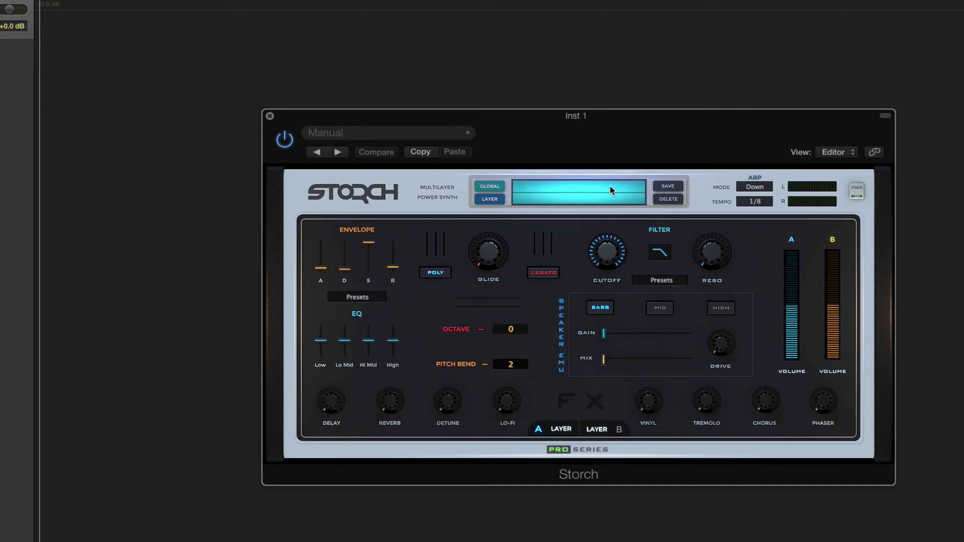
click(798, 229)
mouse_move(780, 246)
click(368, 187)
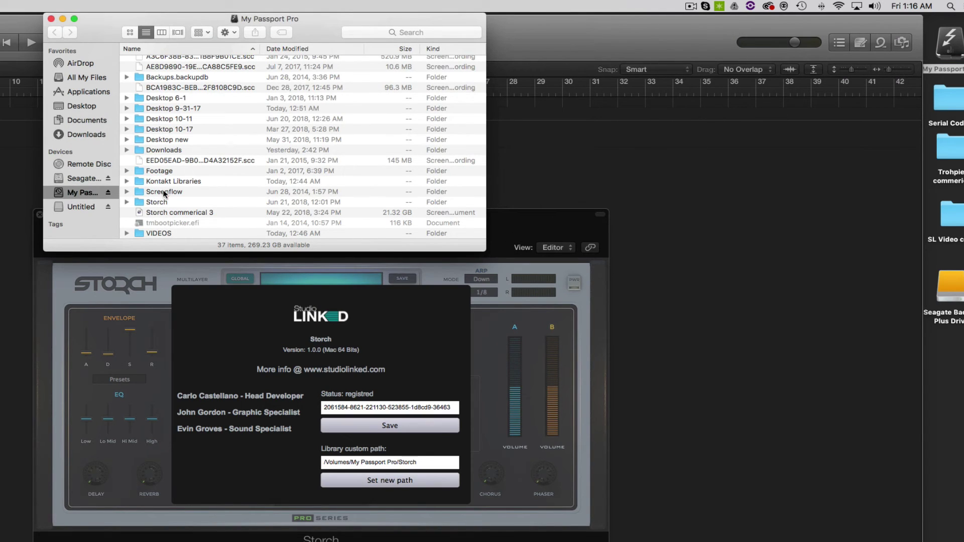
double_click(156, 202)
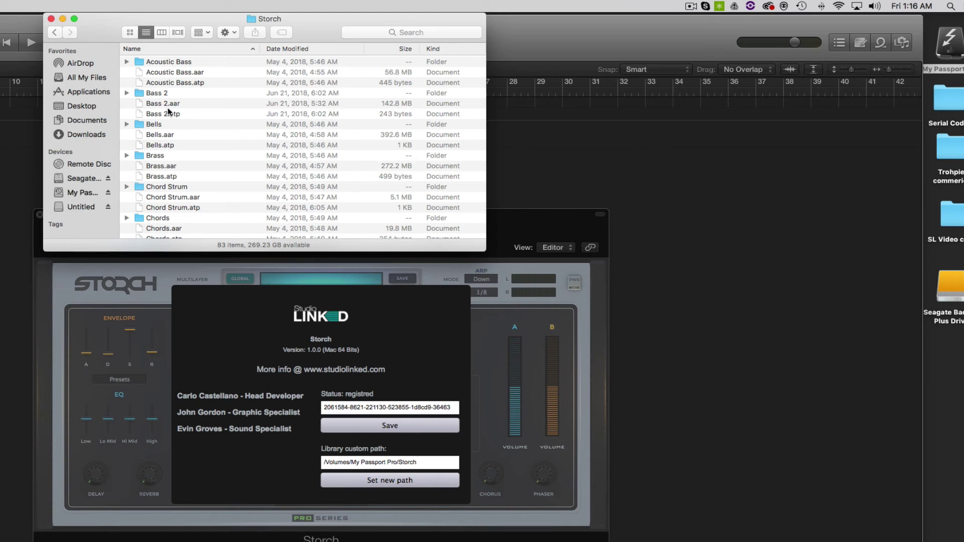
scroll(173, 119, down, 15)
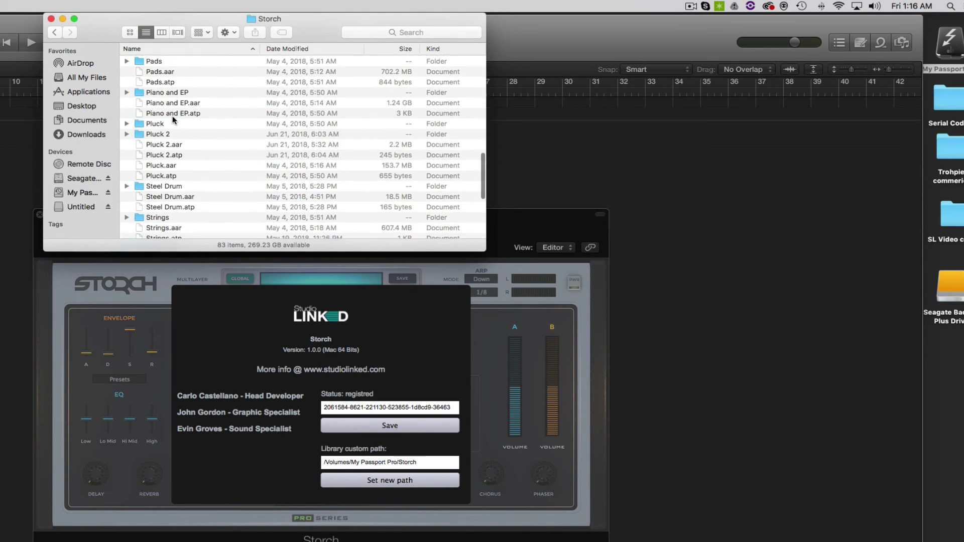
click(50, 19)
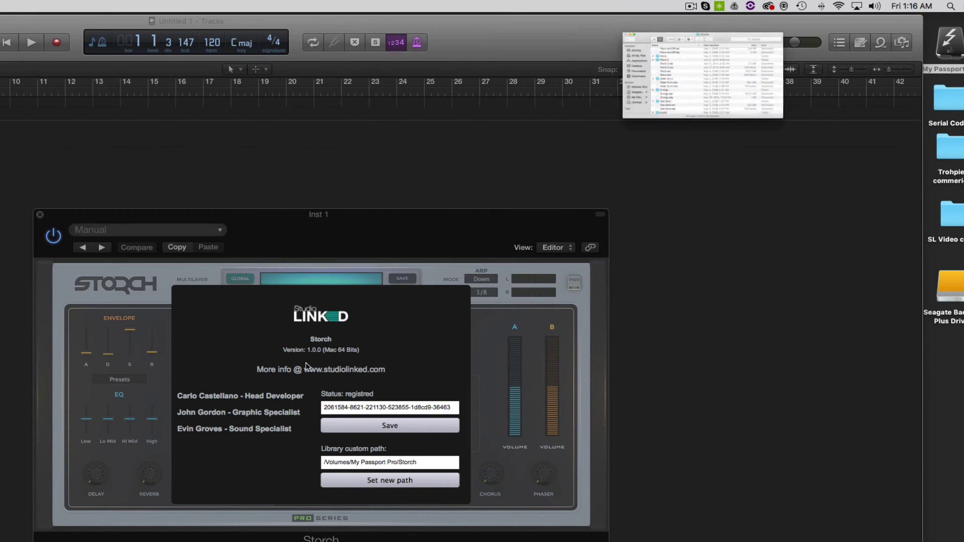
click(483, 340)
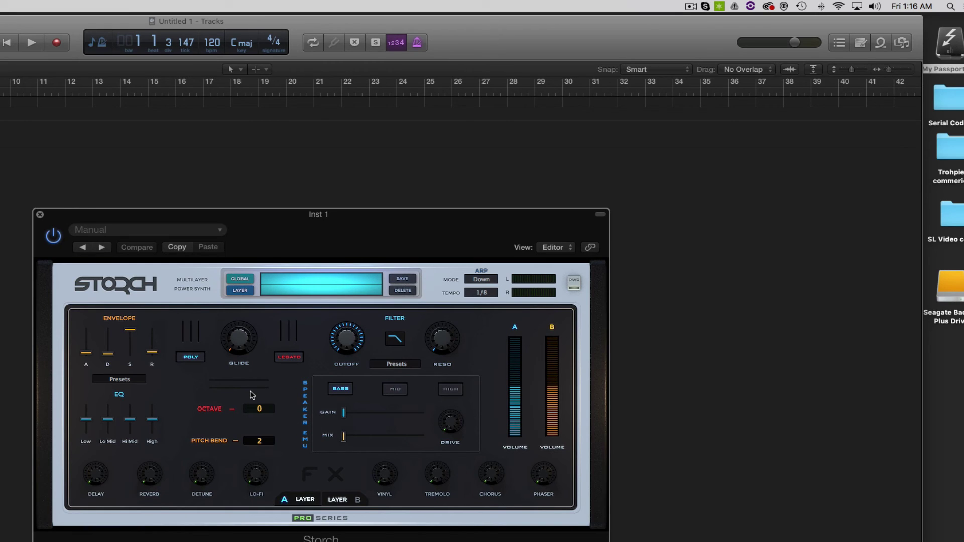